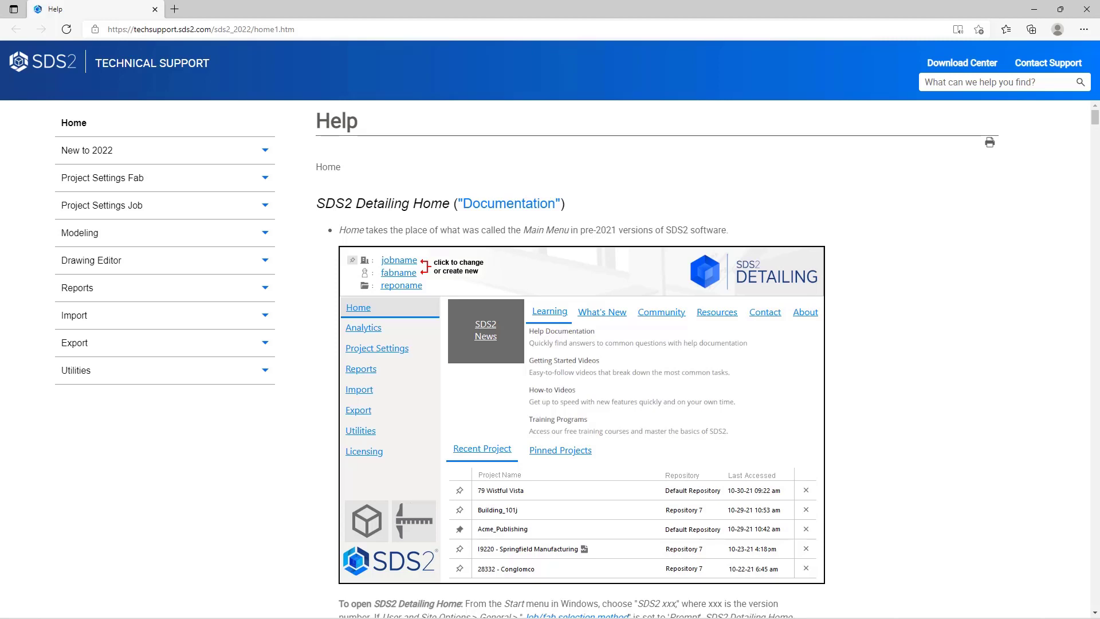
- Scroll down the SDS2 Detailing Home help page to its page, step-by-step, index and contents links
scroll(699, 360, "down", 1)
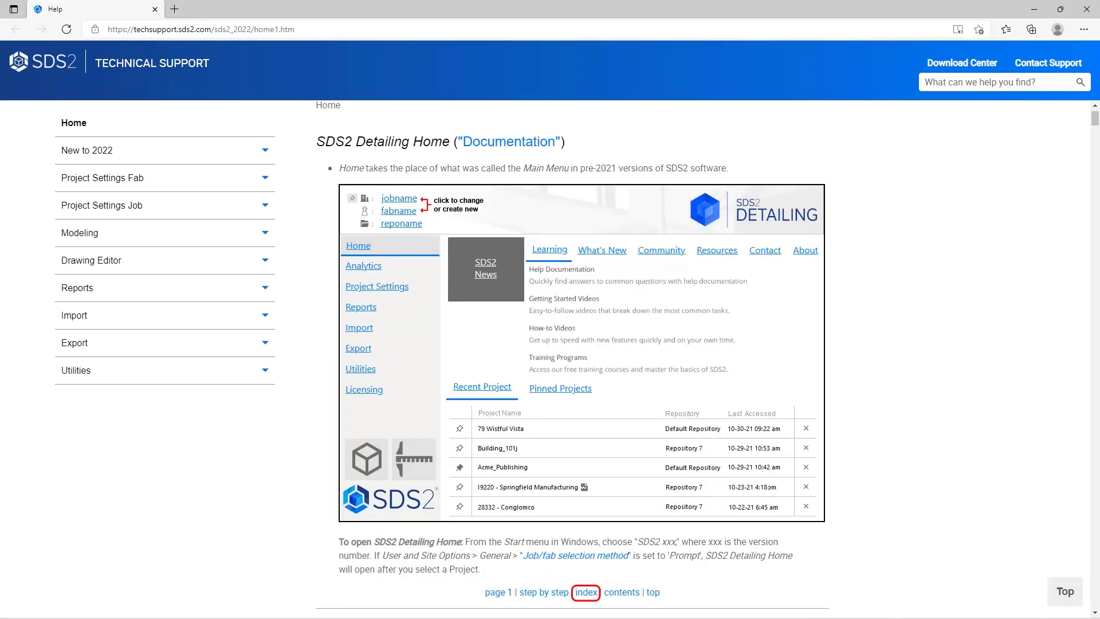
- Browse through the help documentation index, then return to the previous Help page
left_click(586, 592)
scroll(771, 217, "down", 15)
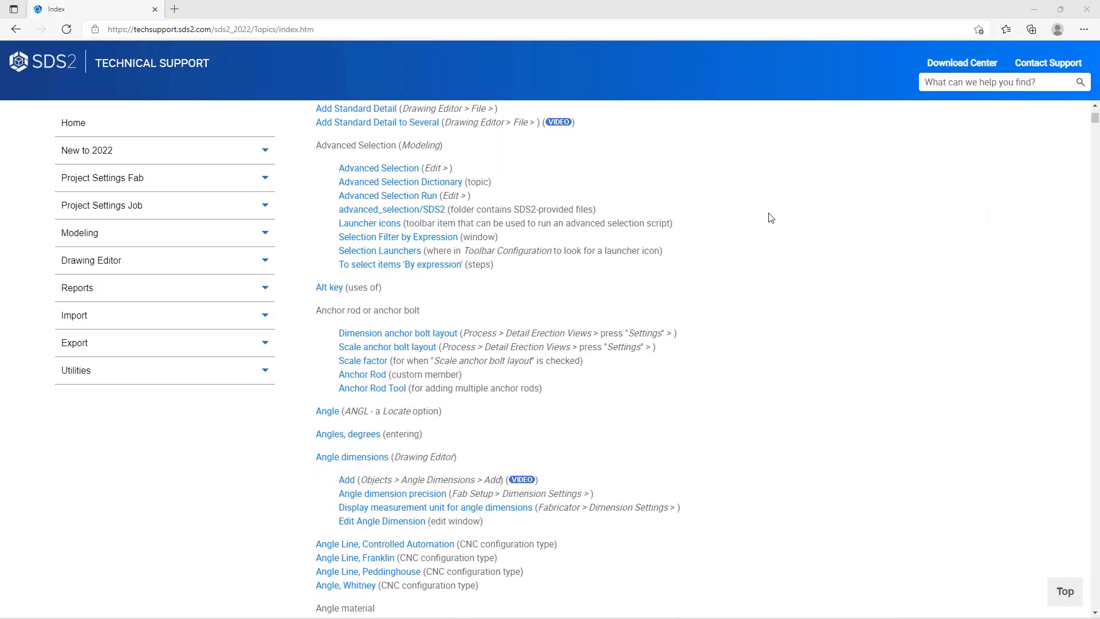
scroll(773, 220, "down", 20)
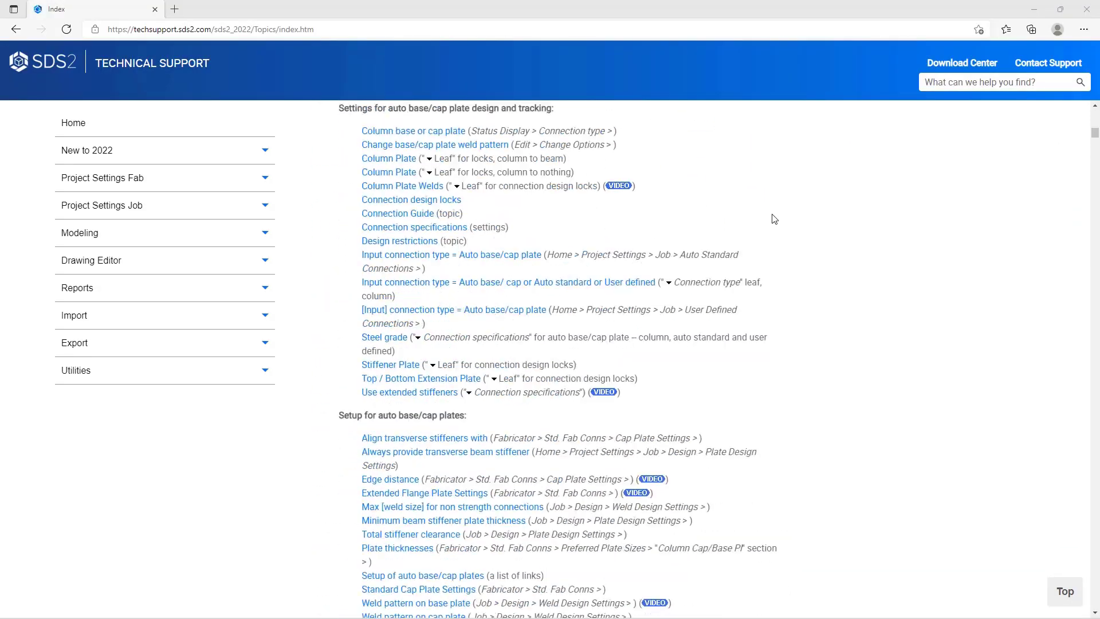
scroll(774, 219, "down", 20)
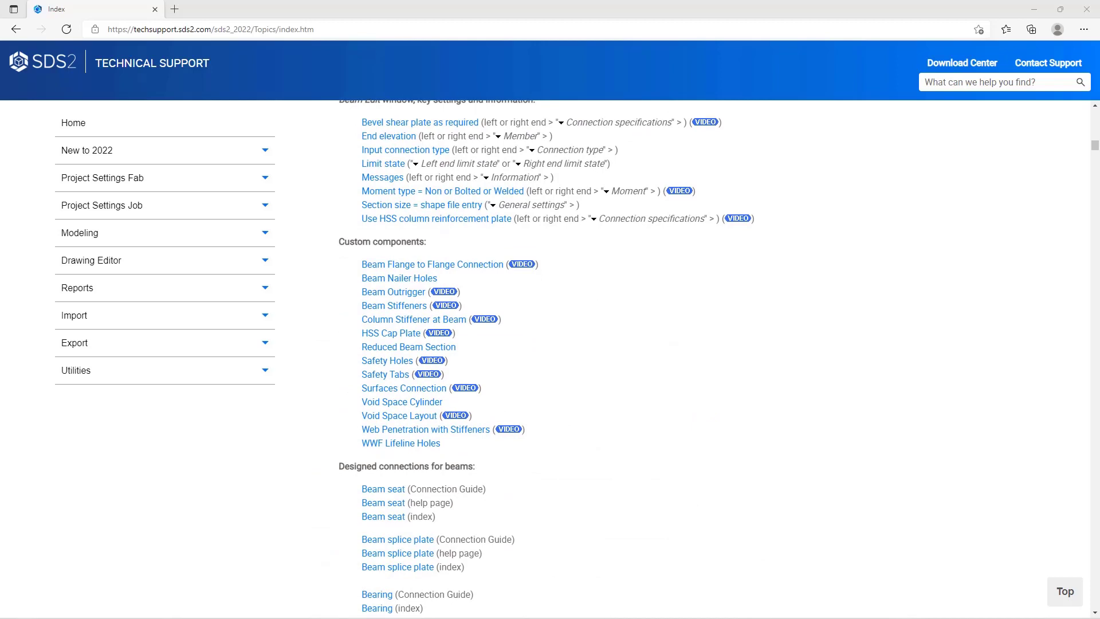
key("alt+Left")
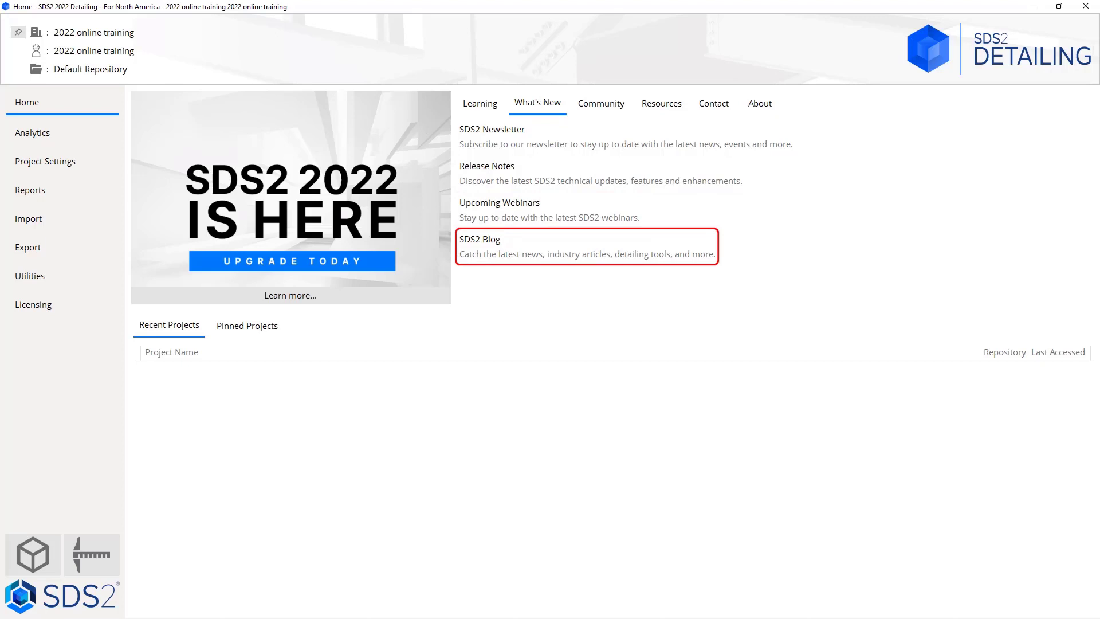
- Show the Community links: SDS2 Forums, Free Webinars, YouTube and LinkedIn
left_click(600, 103)
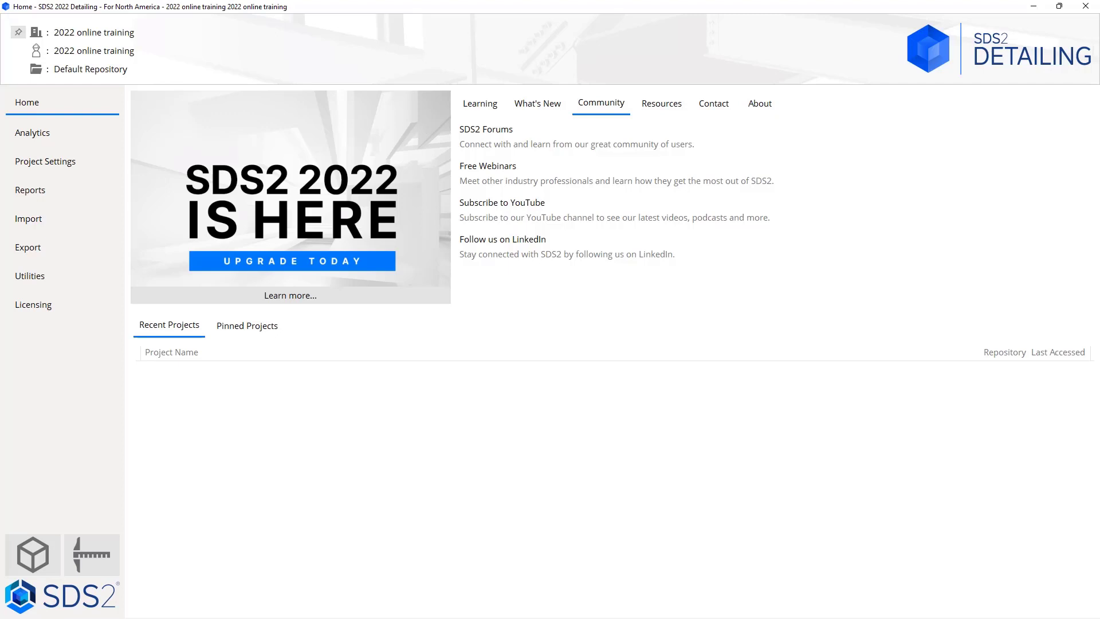
- View the Resources, Contact and About product and version sections of the Home page in turn
left_click(661, 103)
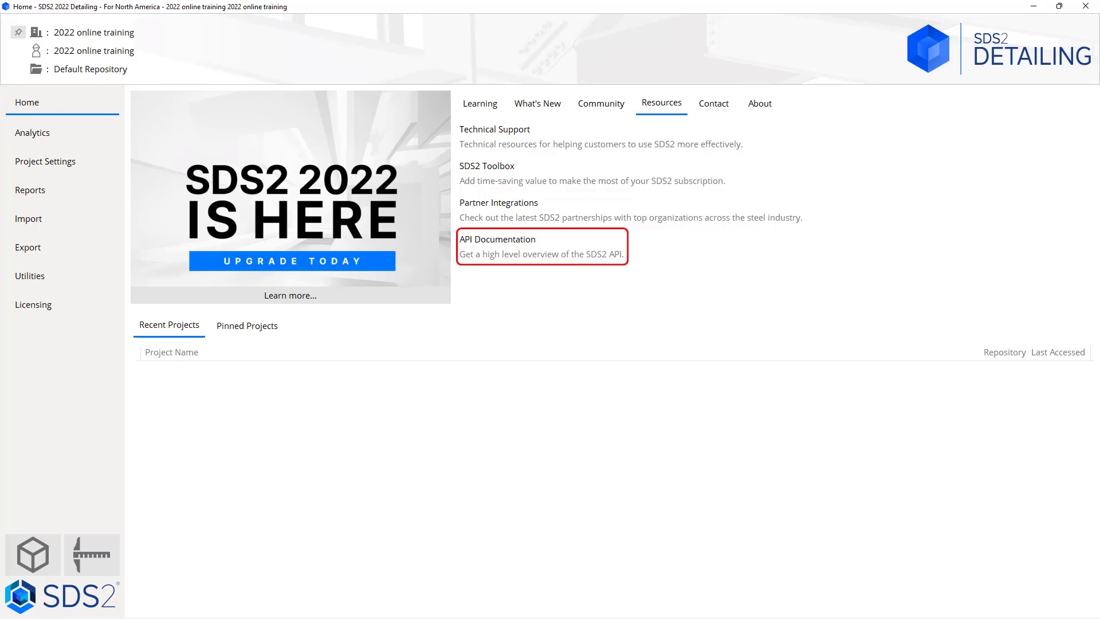
left_click(713, 103)
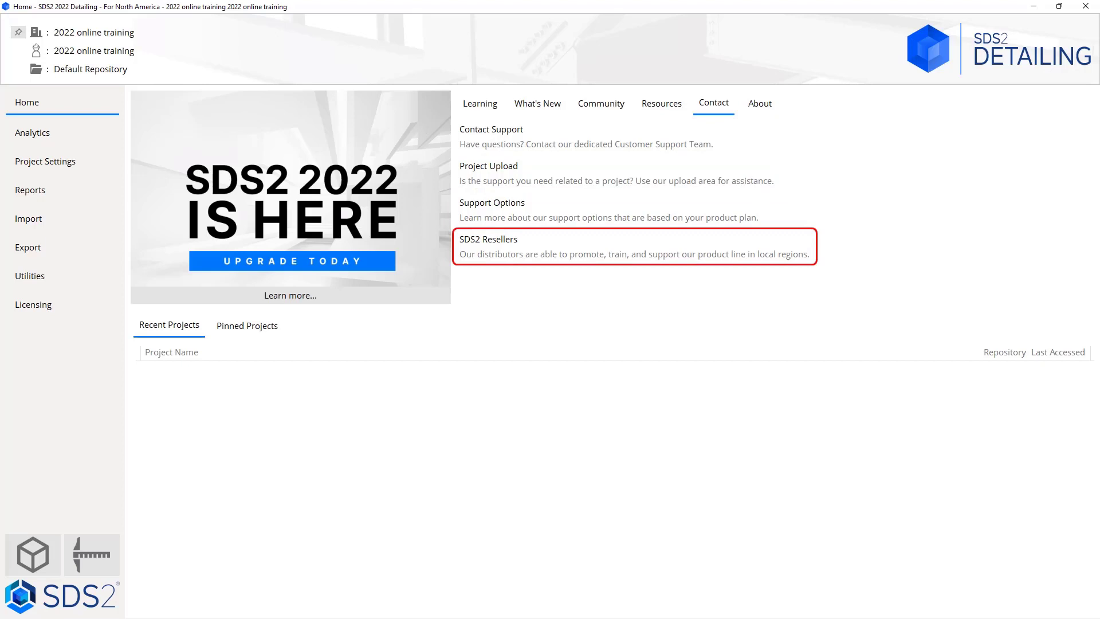
left_click(760, 103)
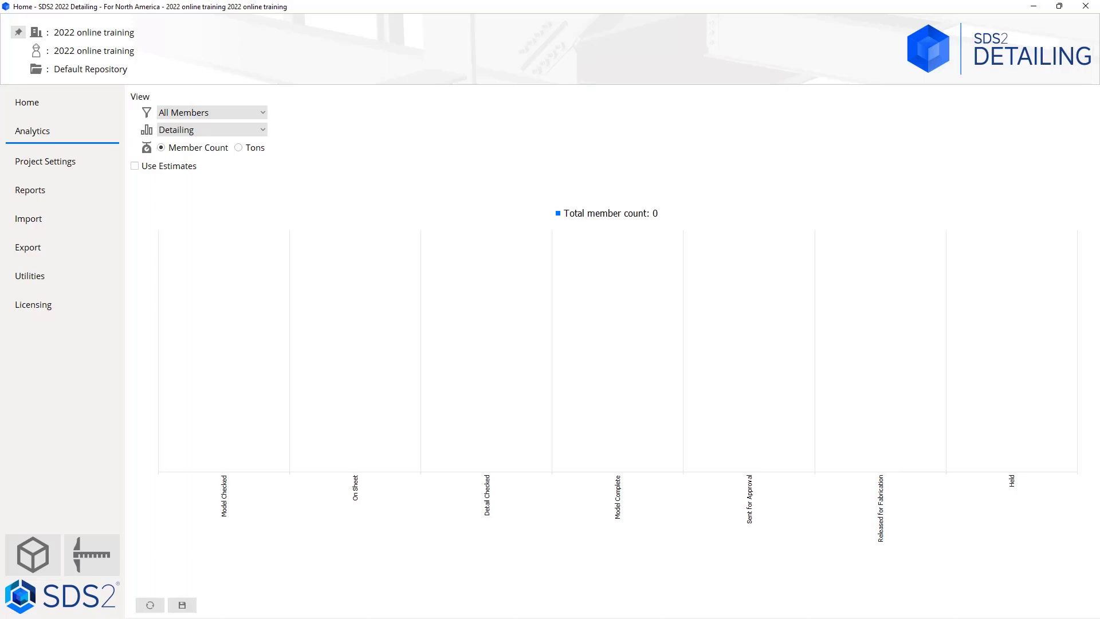
- Review the chart filters, keeping All Members and Detailing, then open Project Settings
left_click(212, 113)
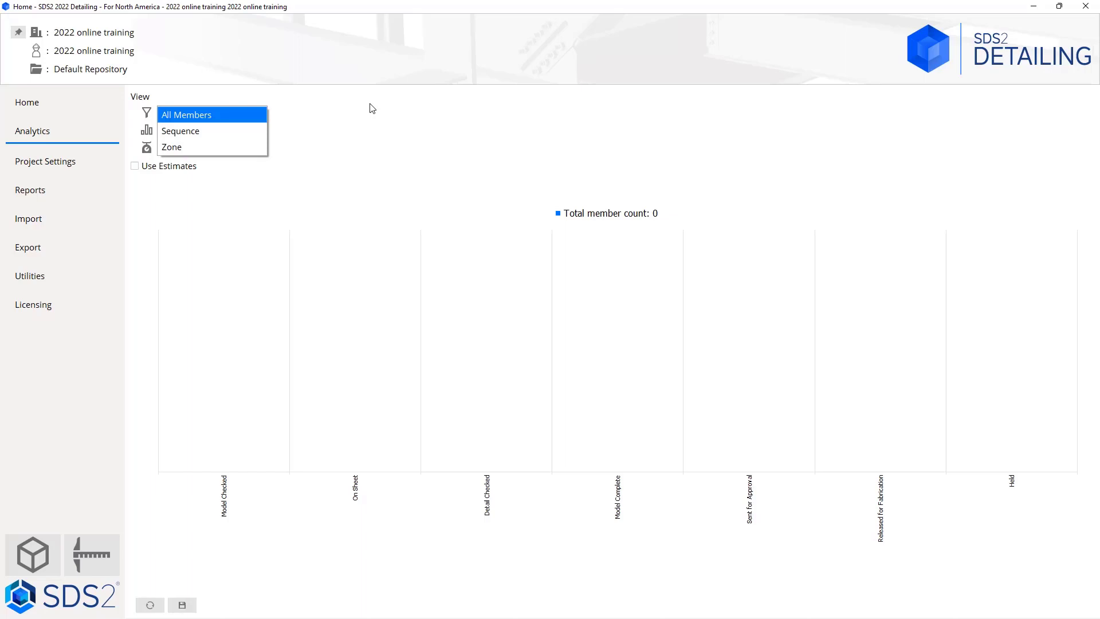
left_click(372, 108)
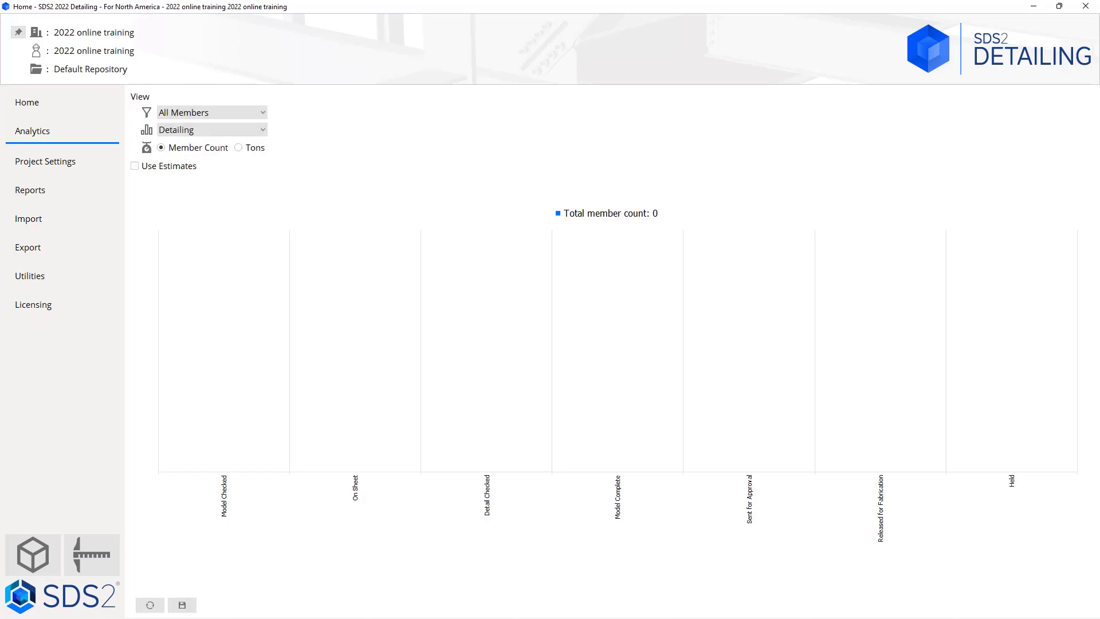
left_click(262, 130)
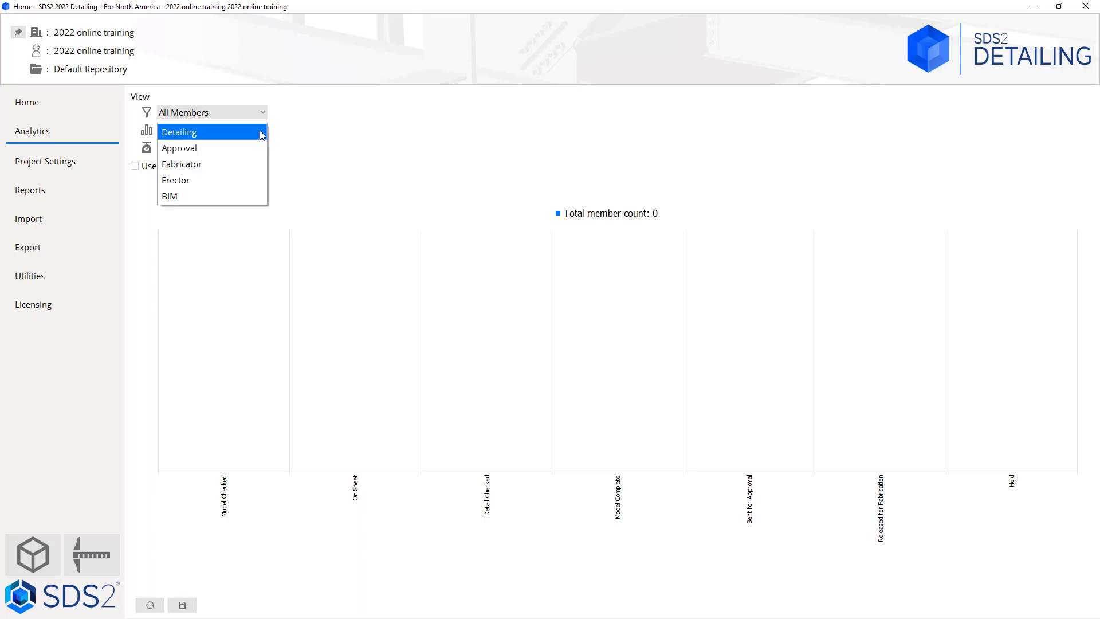
left_click(262, 134)
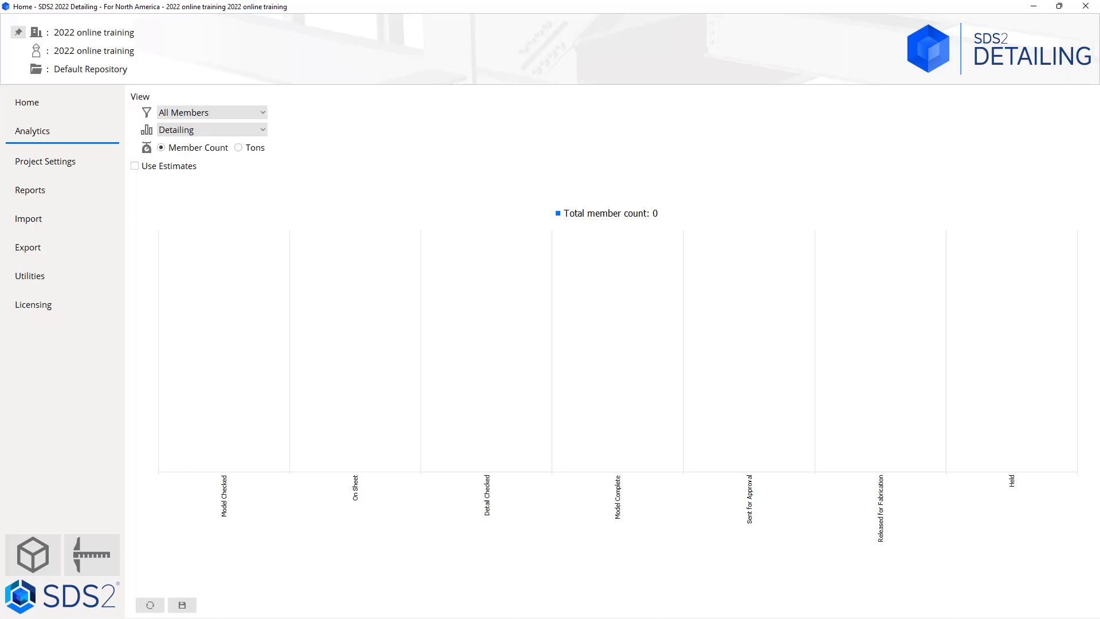
left_click(45, 161)
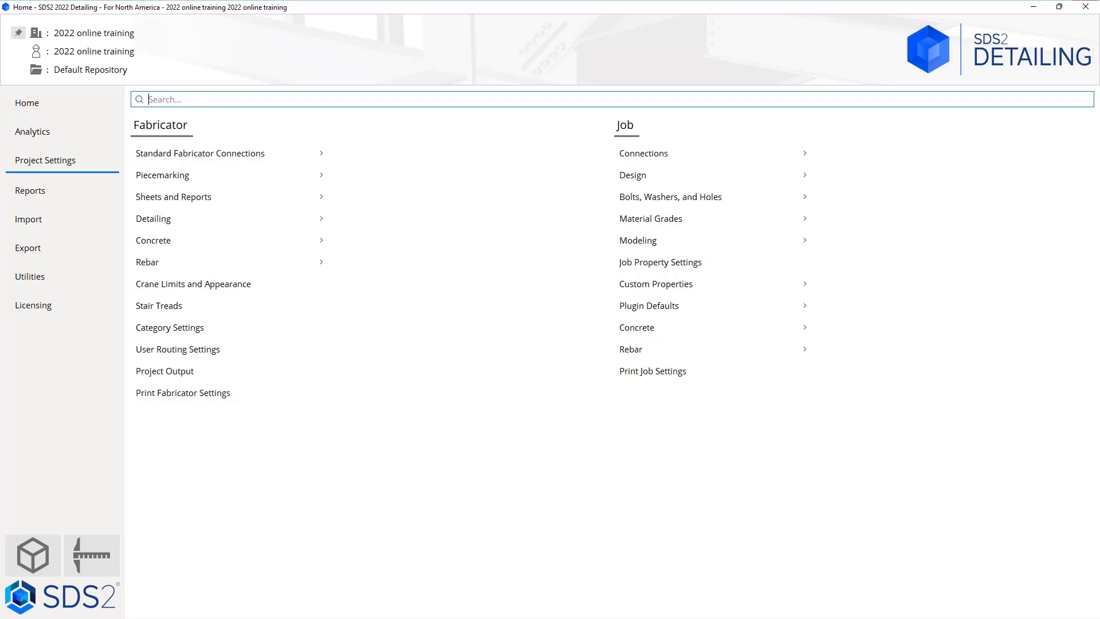
- Open the Reports page, with its Recent Reports list empty
left_click(30, 190)
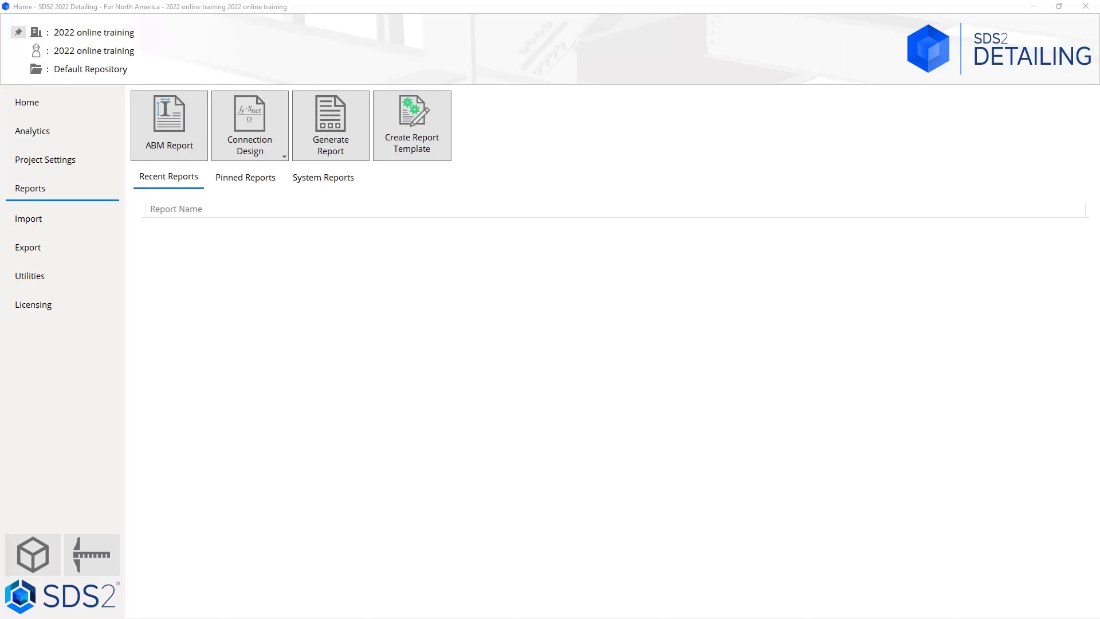
- List the System Reports categories on the Reports page
left_click(323, 177)
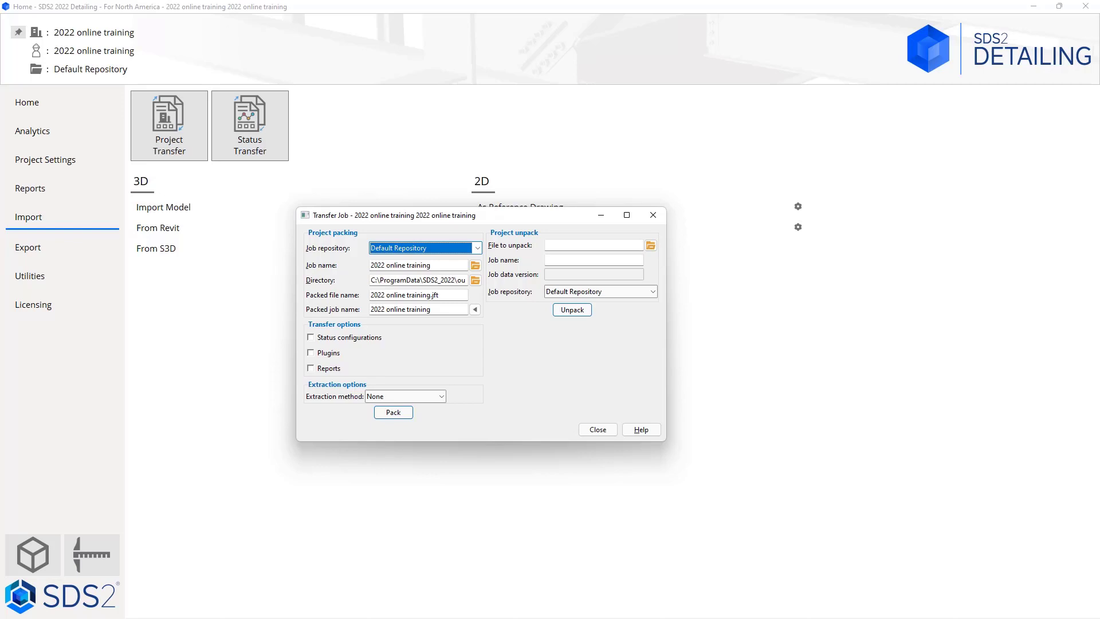
key("Escape")
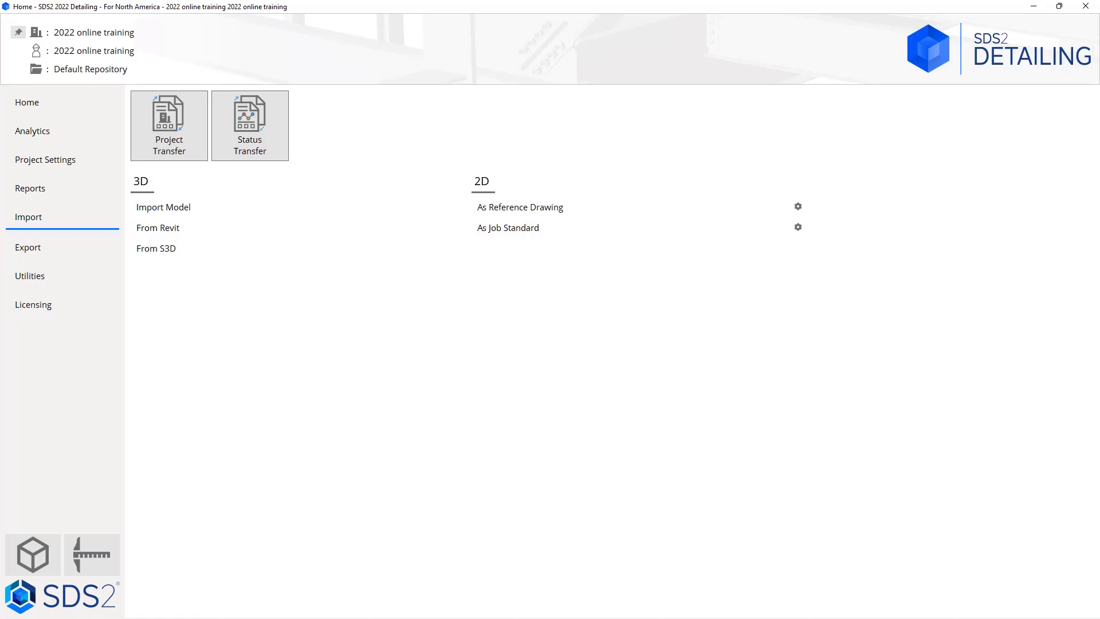
- Bring up the Export page with Transmittal, CNC, PDF Submittal and Plotting options
left_click(27, 247)
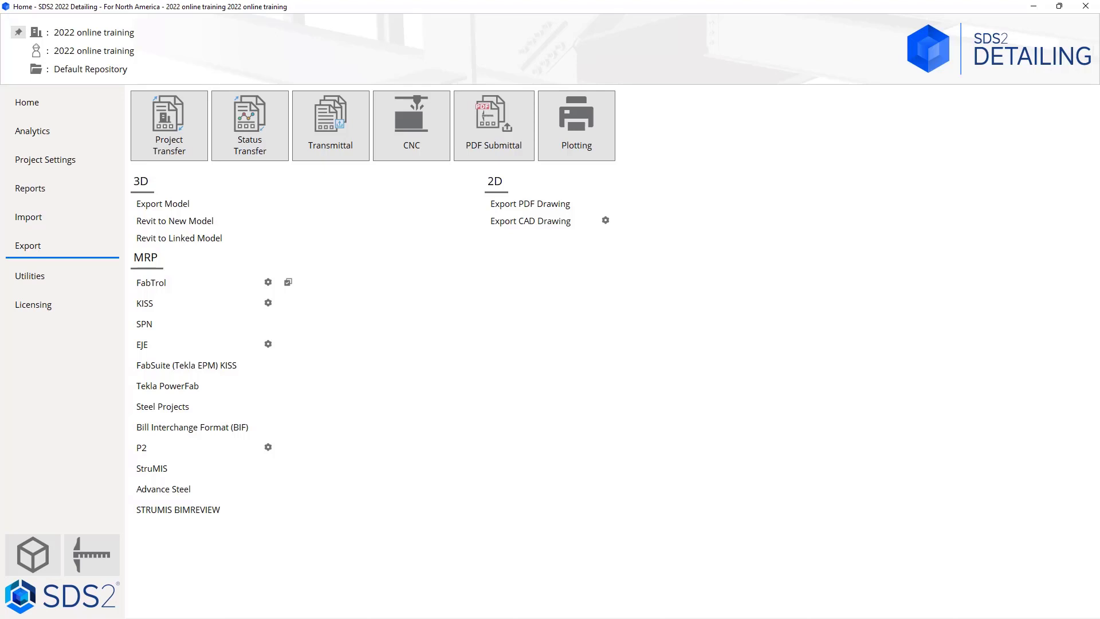
left_click(30, 276)
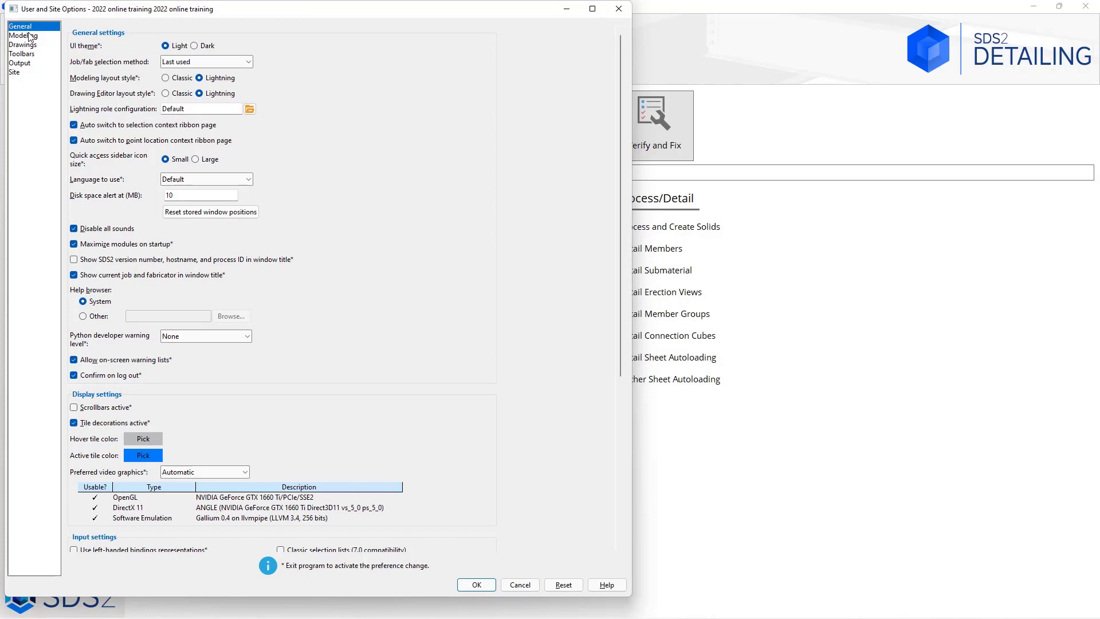
left_click(46, 41)
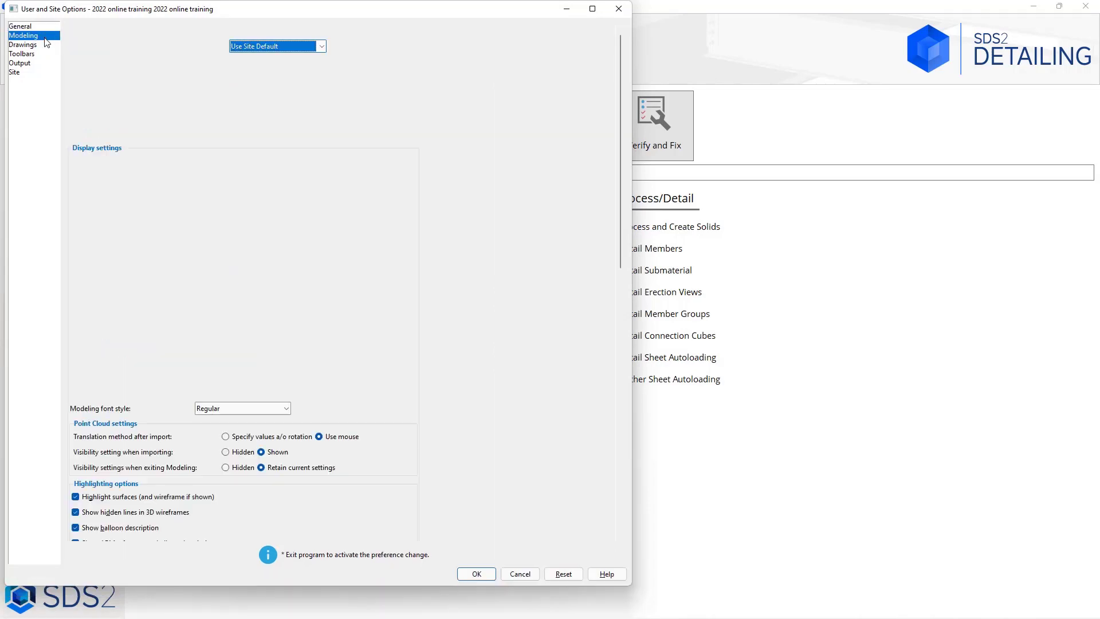
left_click(46, 44)
left_click(41, 55)
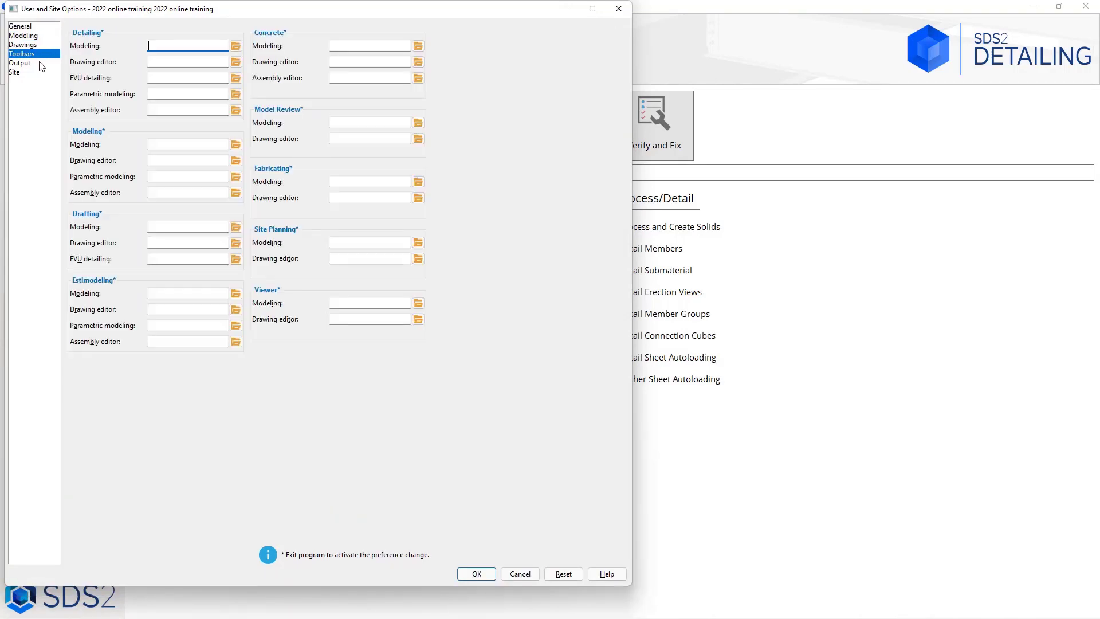
left_click(40, 64)
left_click(35, 73)
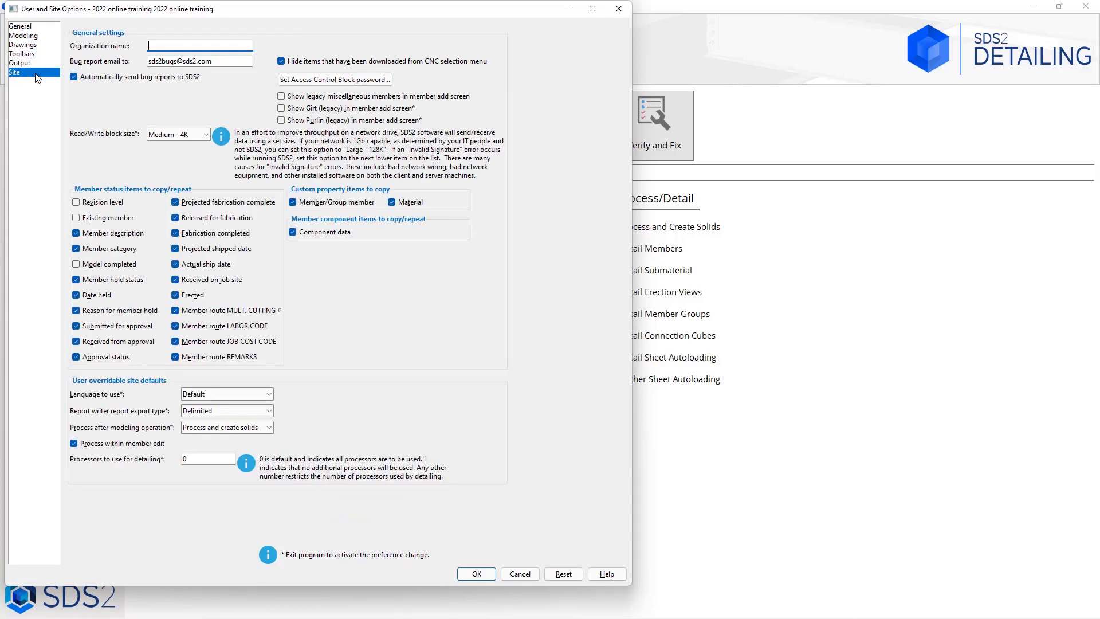
left_click(39, 28)
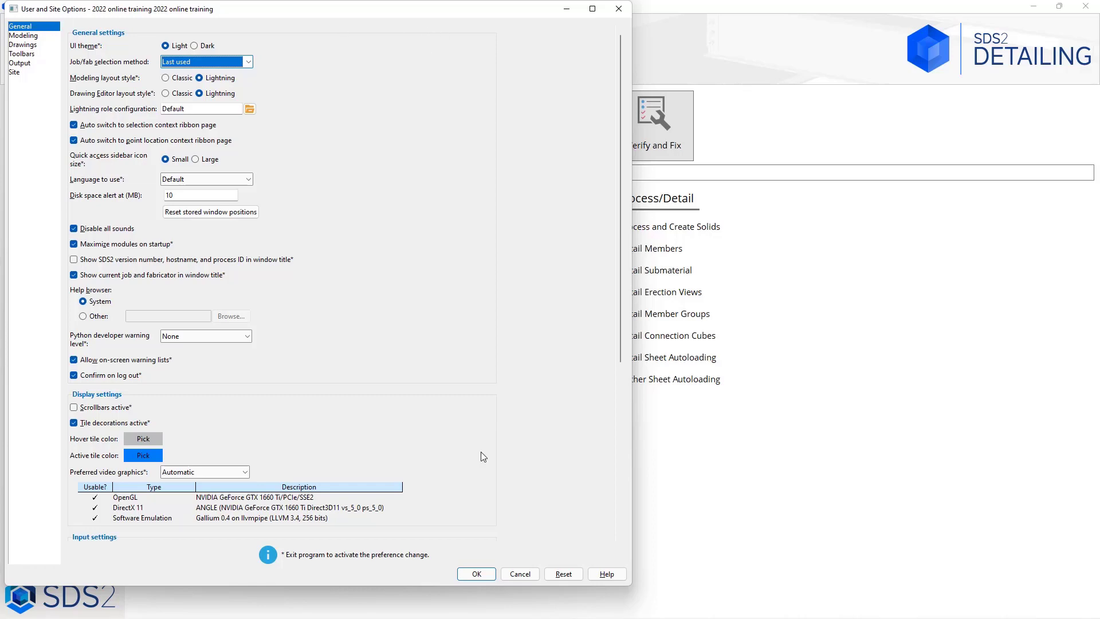
left_click(476, 573)
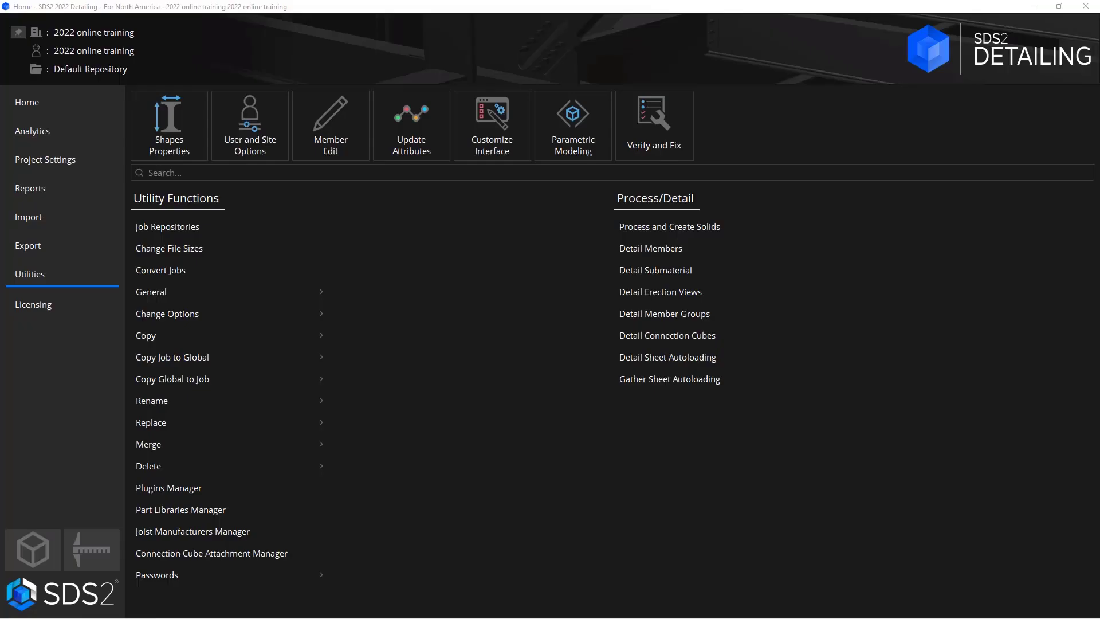
left_click(231, 10)
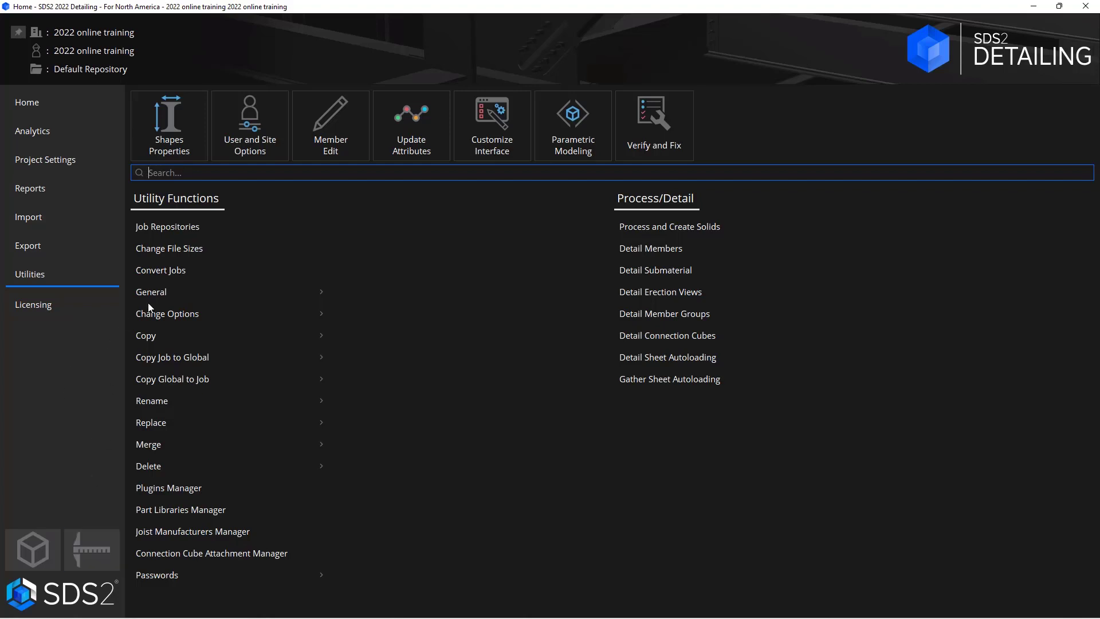
- Open User and Site Options at the Modeling page, showing automatic processing after modeling operations
left_click(257, 125)
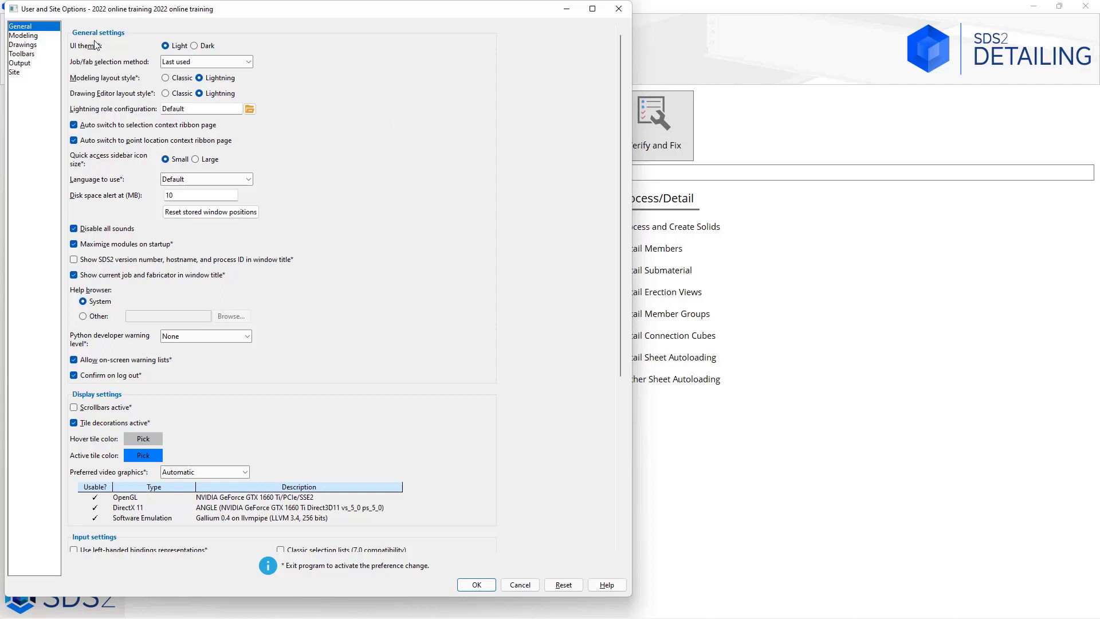
left_click(44, 36)
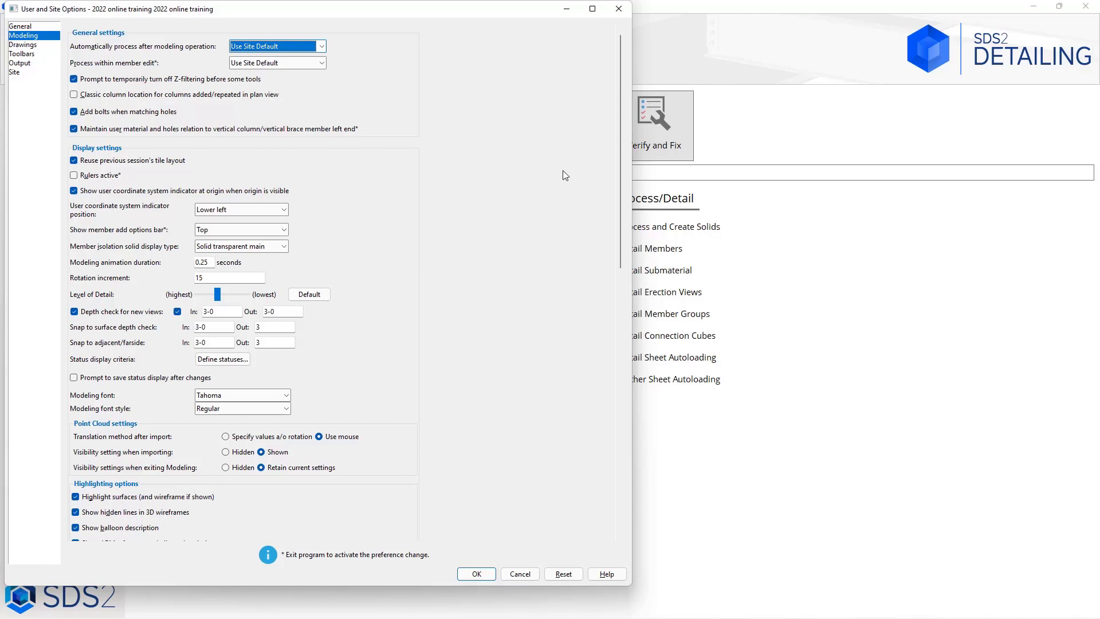
- Apply the Dark Mode then Light Mode modeling colour presets, then show the Drawings settings
scroll(566, 175, "down", 8)
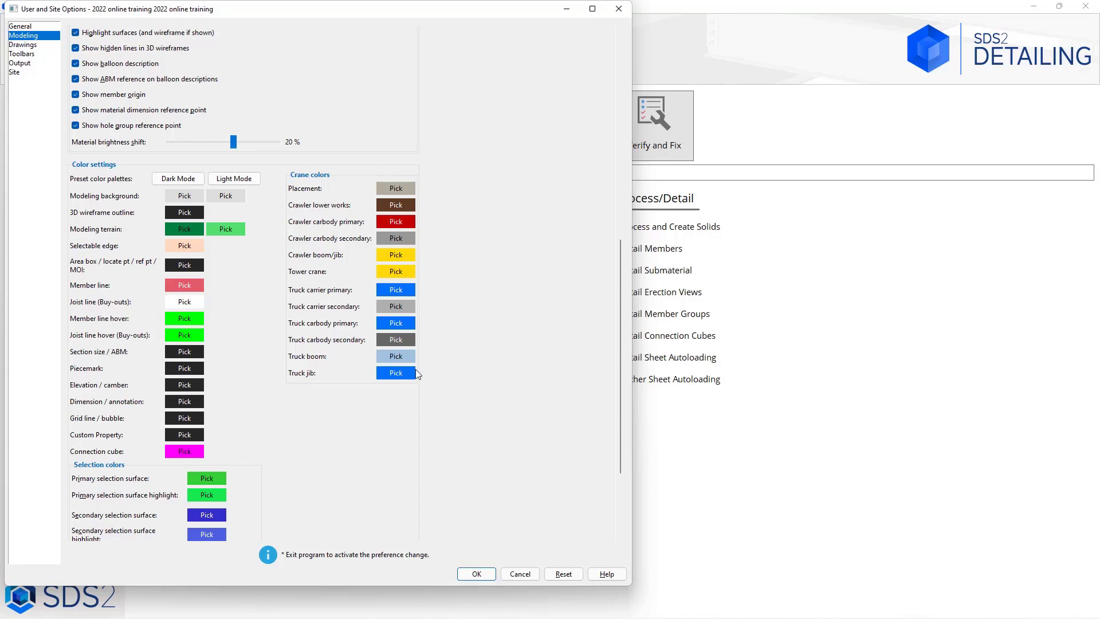
left_click(168, 182)
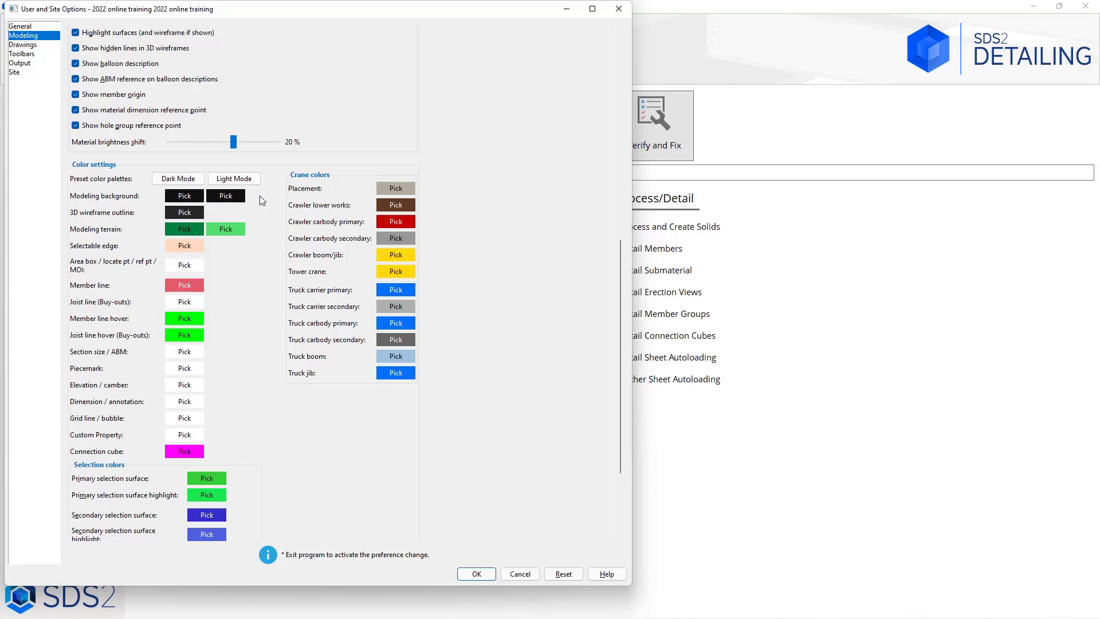
left_click(235, 178)
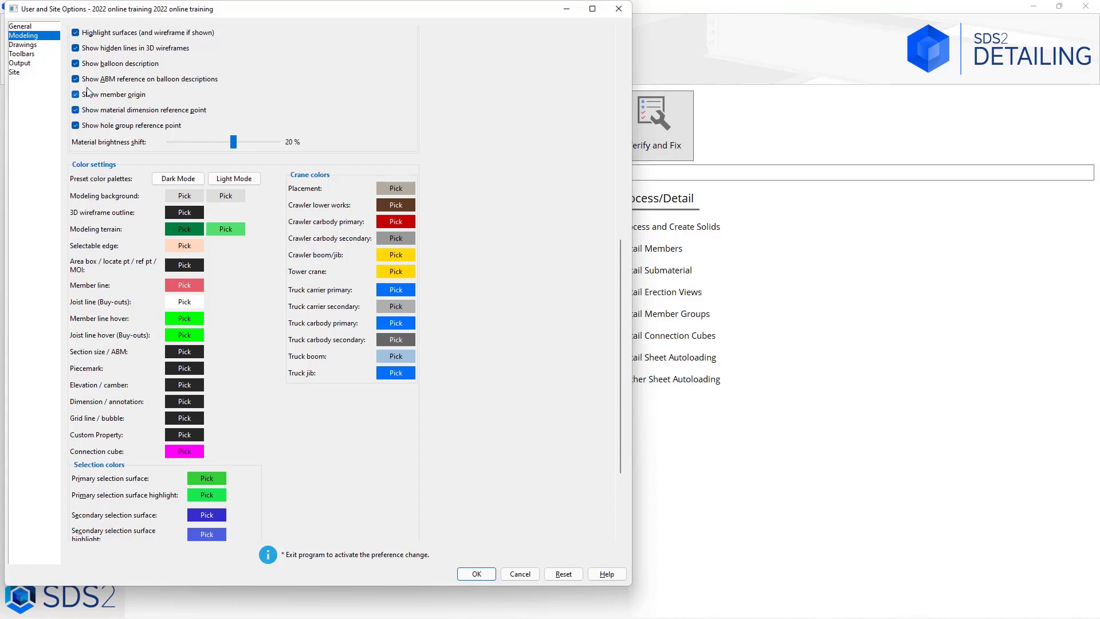
left_click(40, 45)
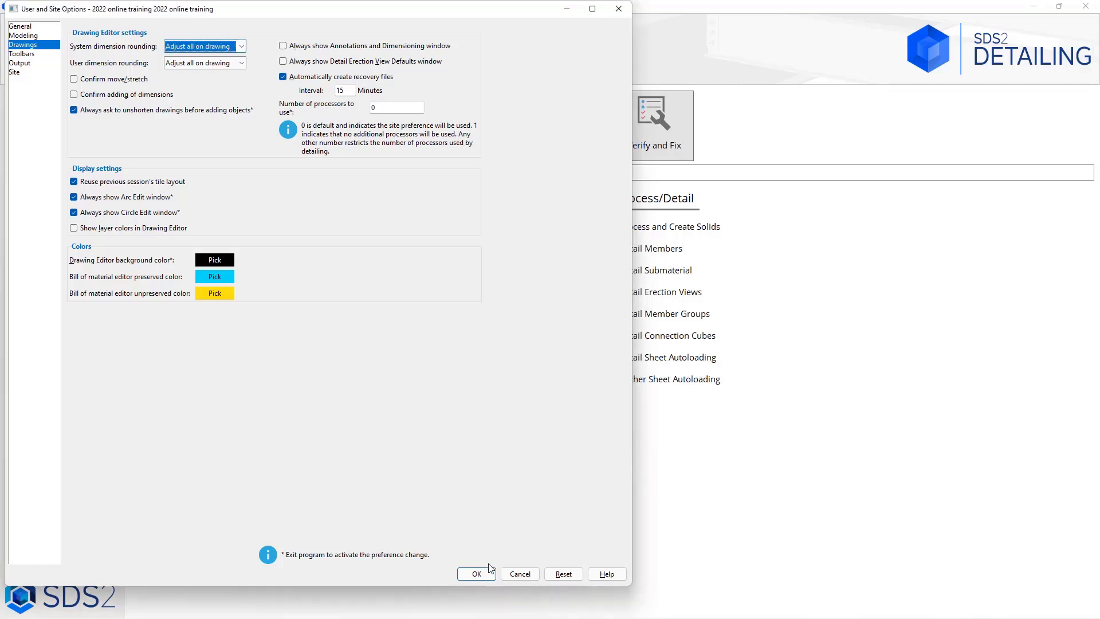
- Accept the User and Site Options with OK, returning to the Utilities page
left_click(477, 574)
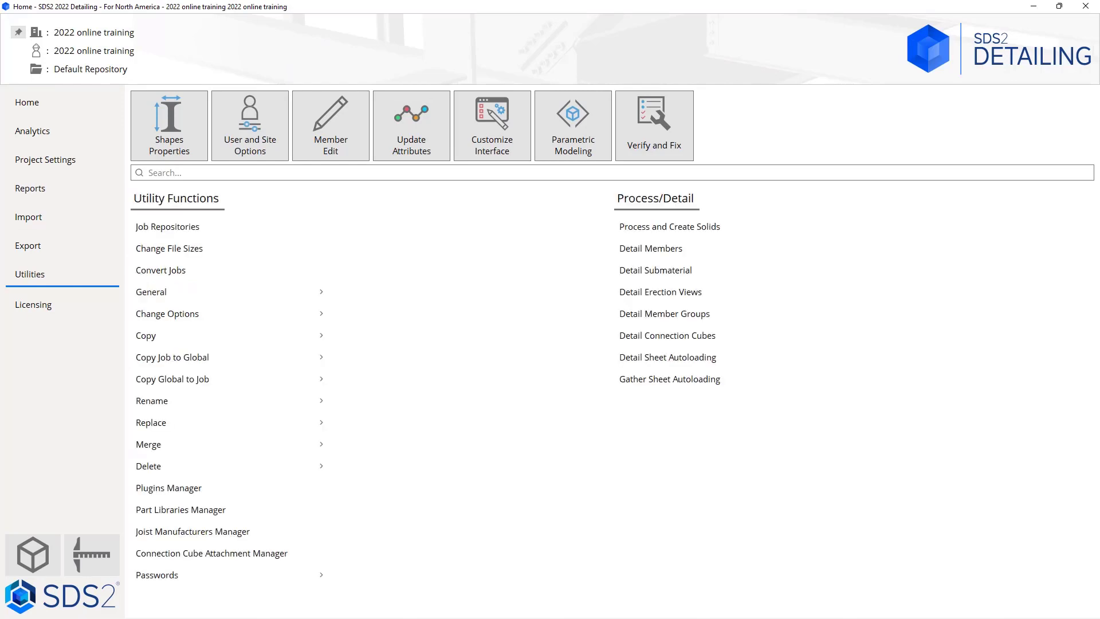
left_click(149, 172)
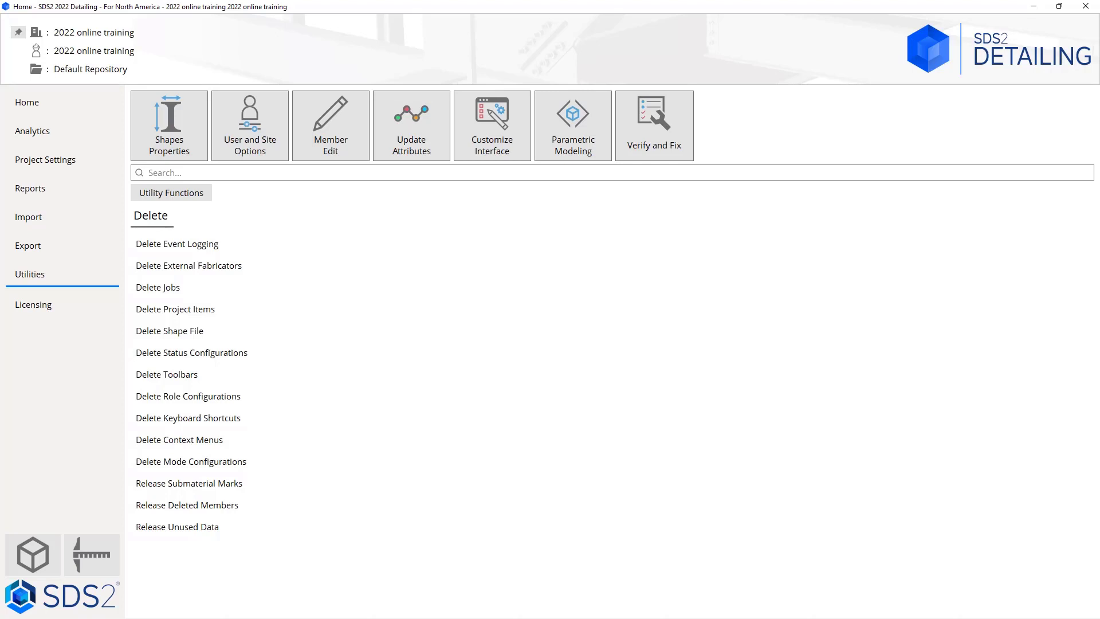
key("Escape")
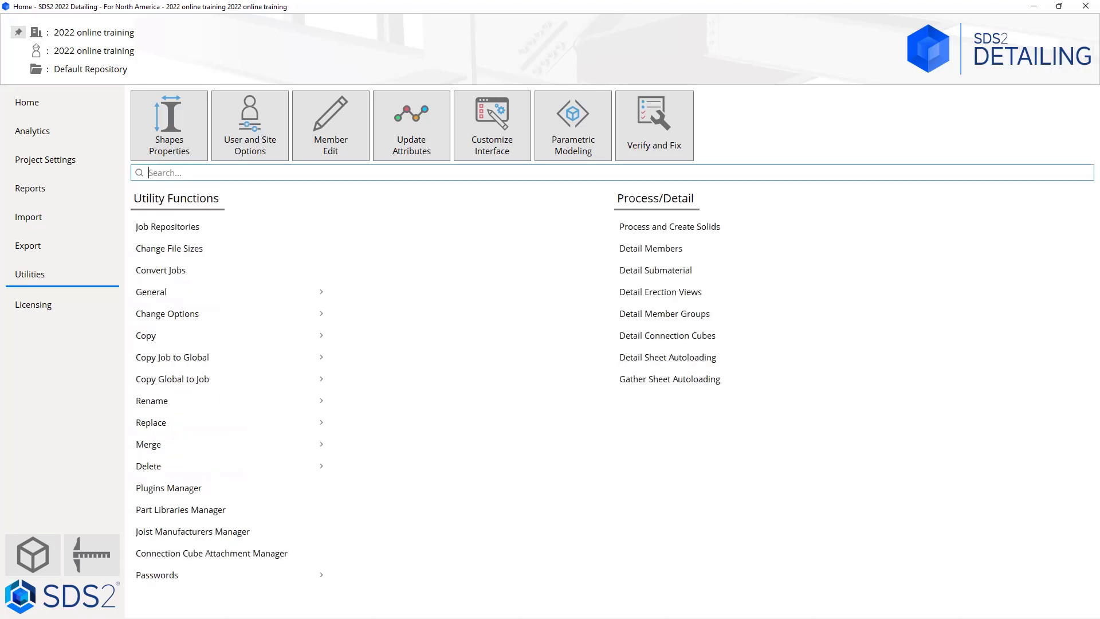